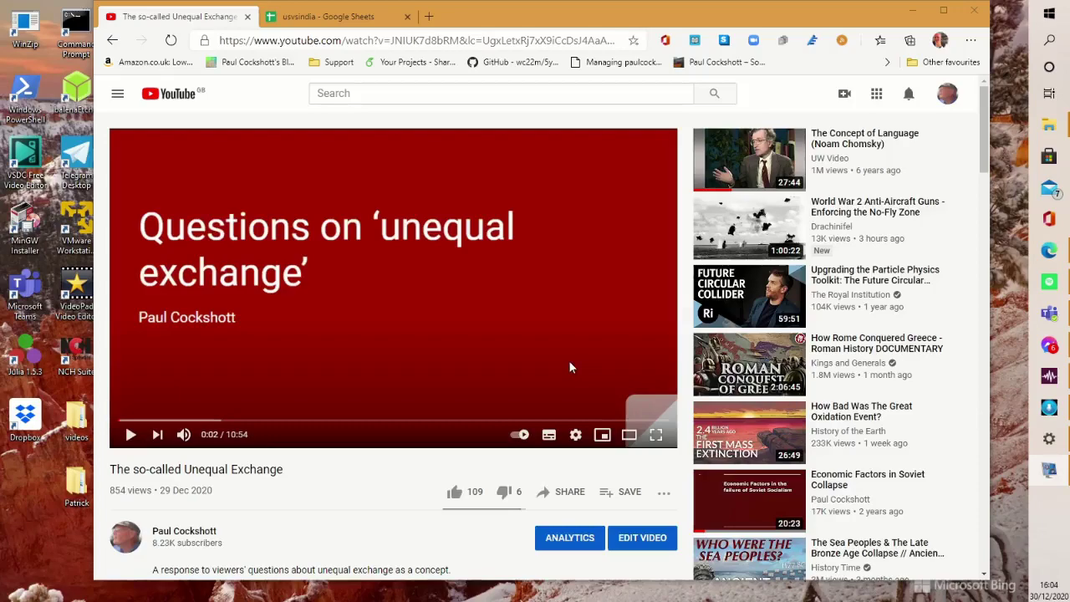
Read the top comment and its replies under the video "The so-called Unequal Exchange".
scroll(570, 363, "down", 5)
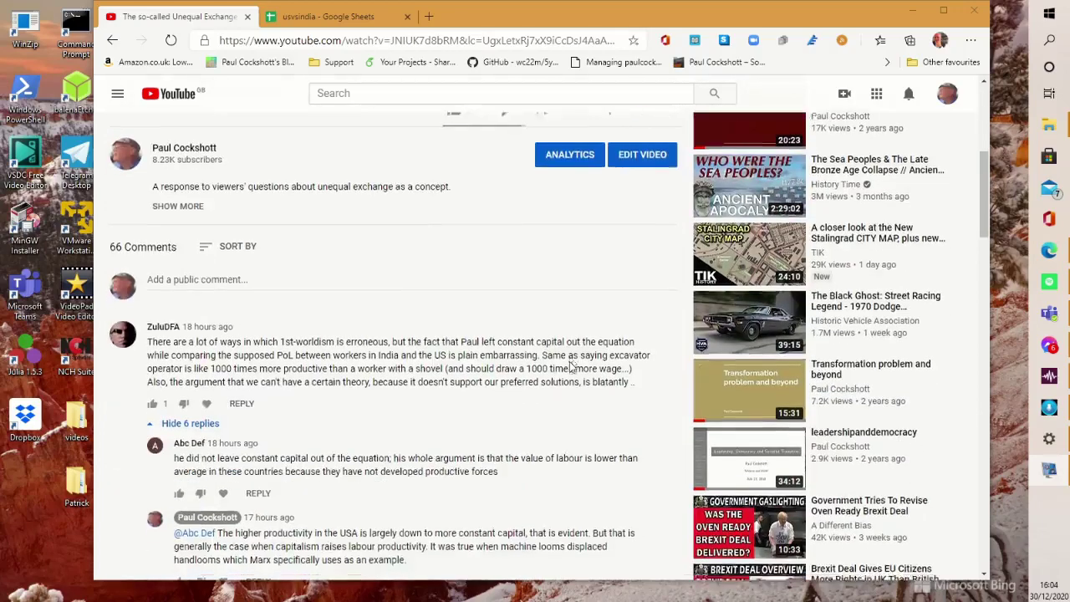
scroll(571, 367, "down", 1)
scroll(571, 367, "down", 1)
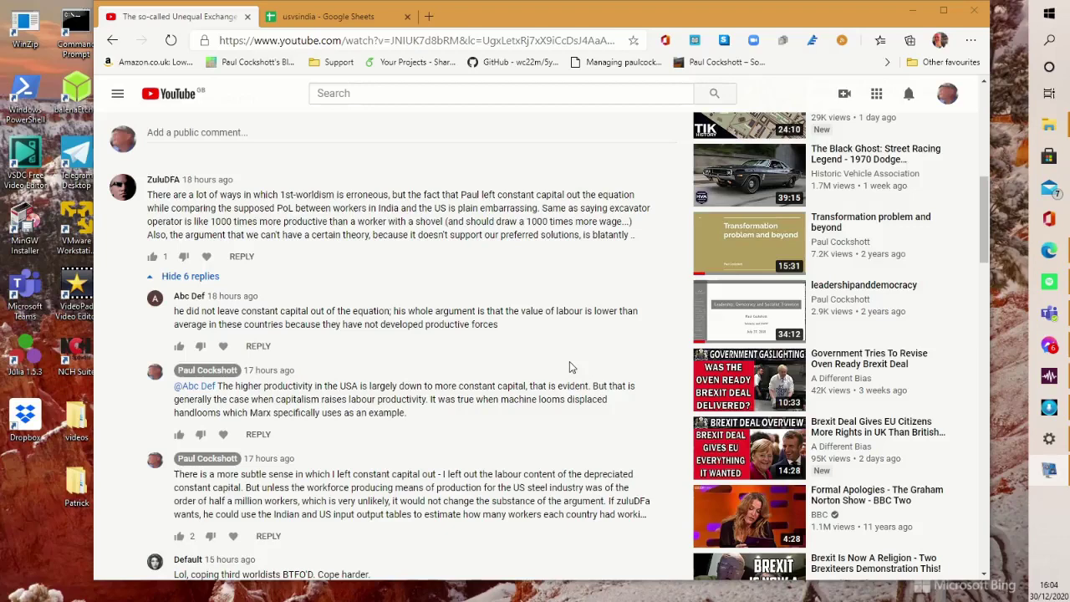
scroll(473, 479, "down", 1)
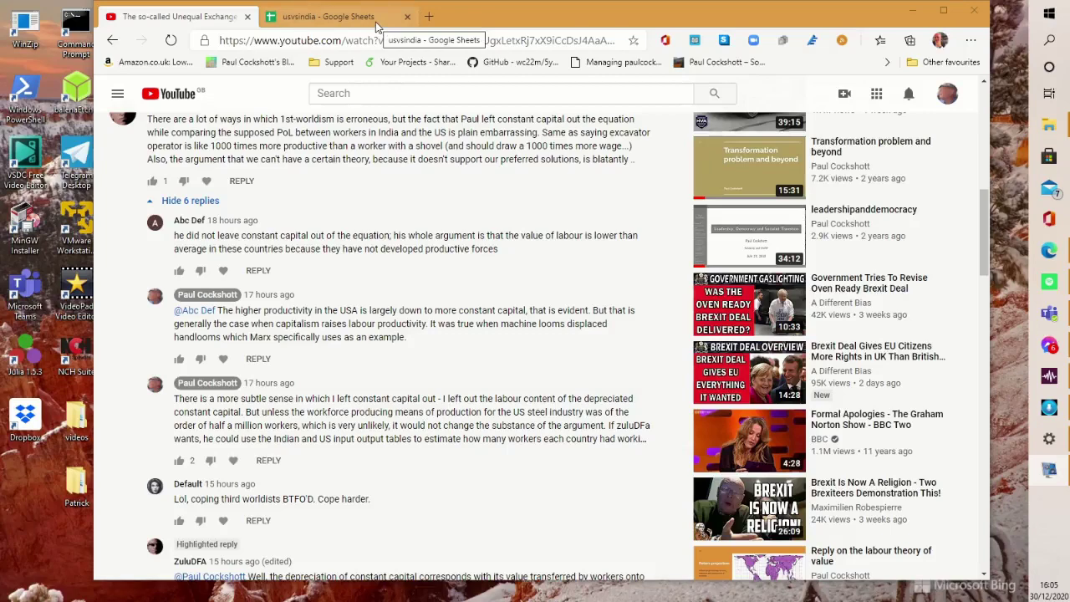
Minimise the browser and open the india-tables file from the iotables folder in Excel.
left_click(911, 11)
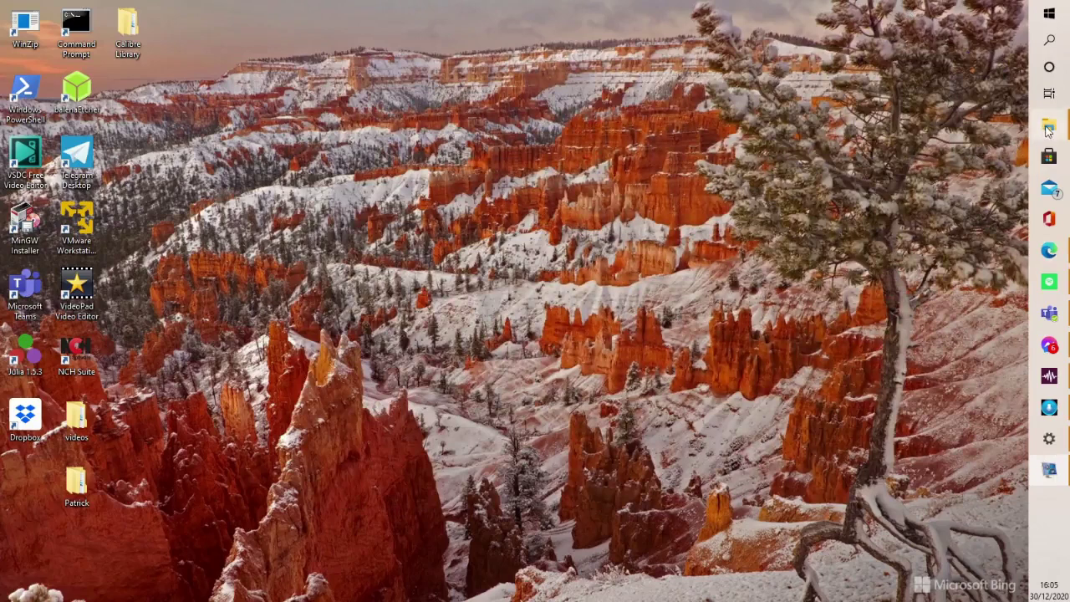
mouse_move(1046, 130)
left_click(974, 97)
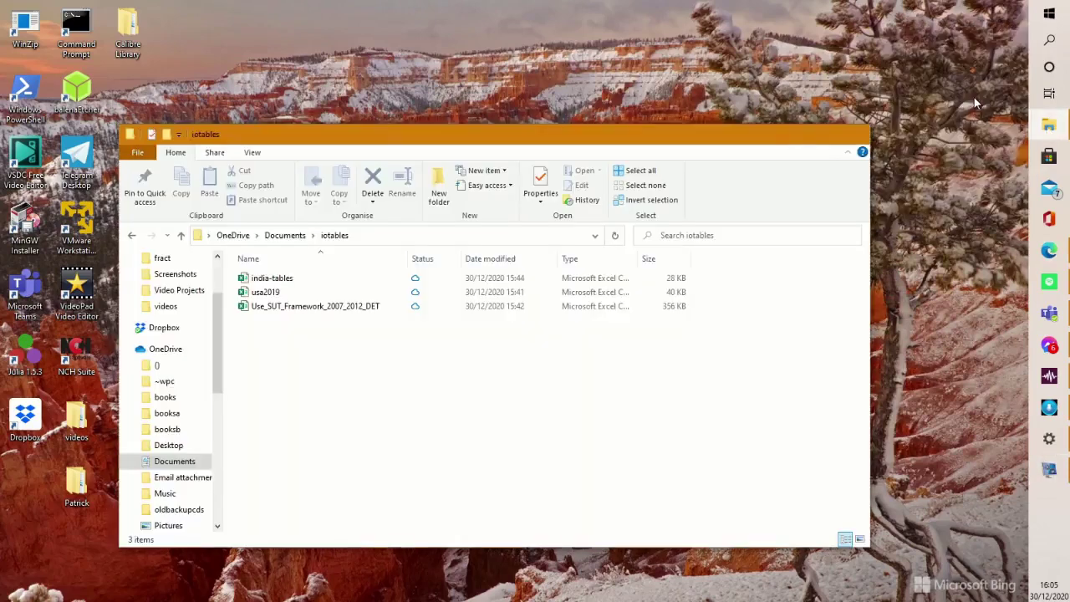
left_click(279, 281)
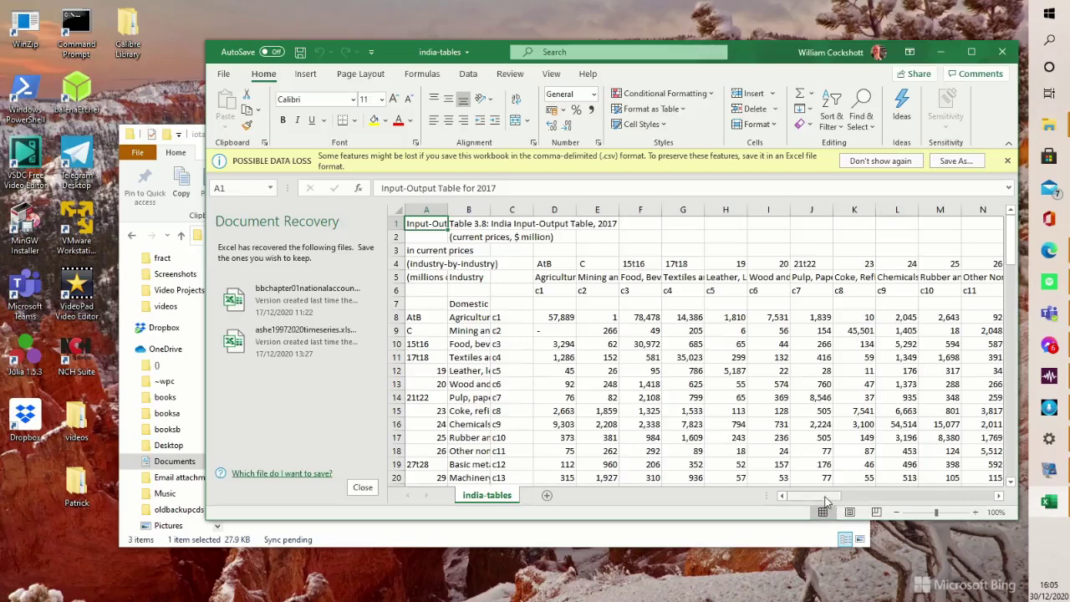
Select the Basic Metals column heading code 27t28 and follow that column down to the totals at the end of the table.
left_click_drag(826, 500, 847, 499)
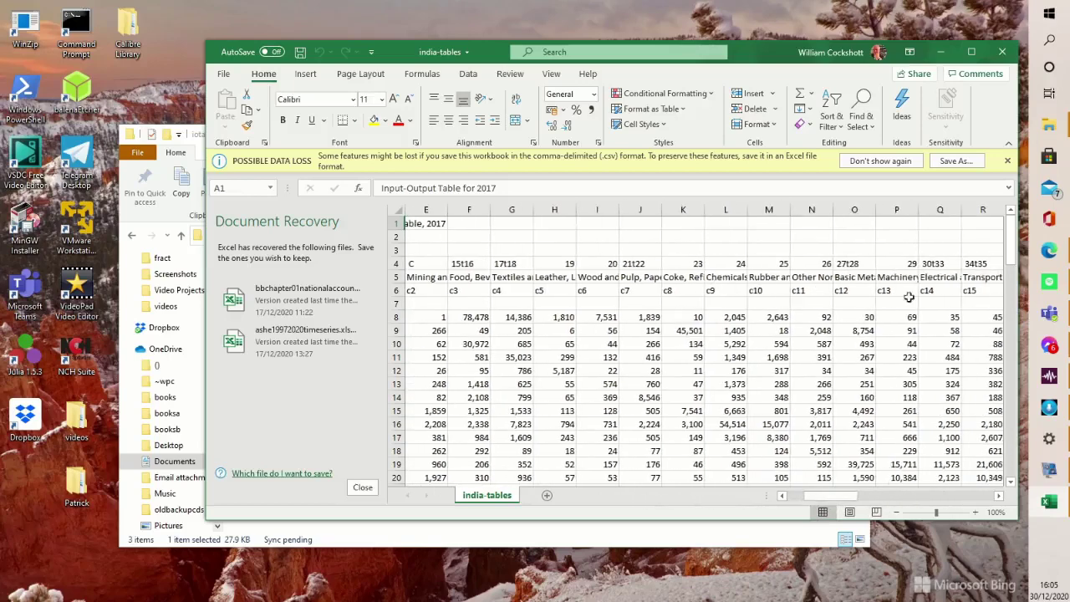
left_click(855, 265)
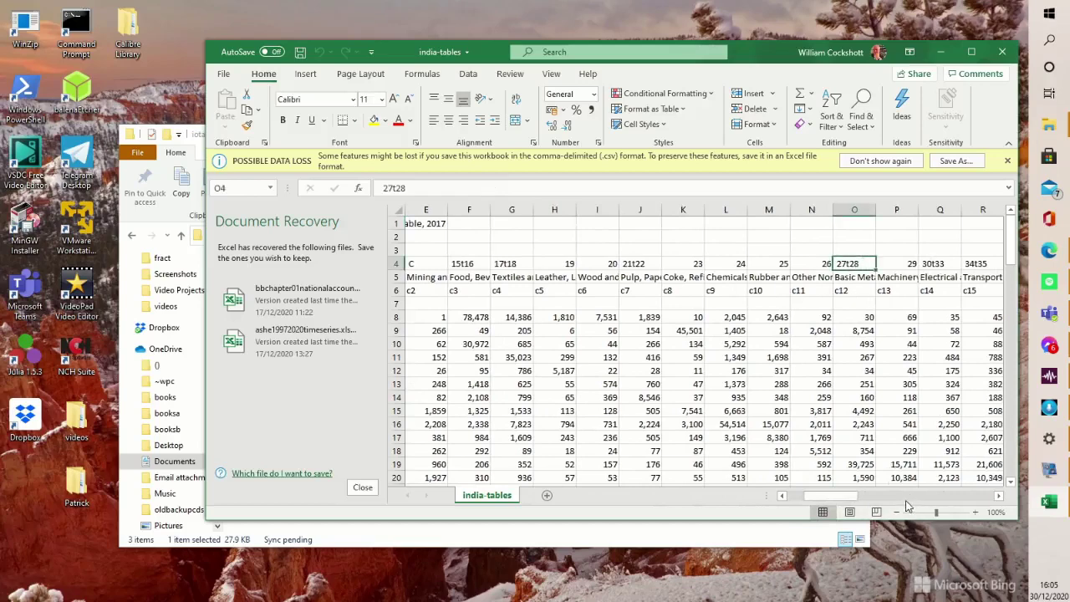
key("Down")
key("Down")
key("Down")
key("Down")
key("Down")
key("Down")
key("Down")
key("Down")
key("Down")
key("Down")
key("Down")
key("Down")
key("Down")
key("Down")
key("Down")
key("Down")
key("Down")
key("Down")
key("Down")
key("Down")
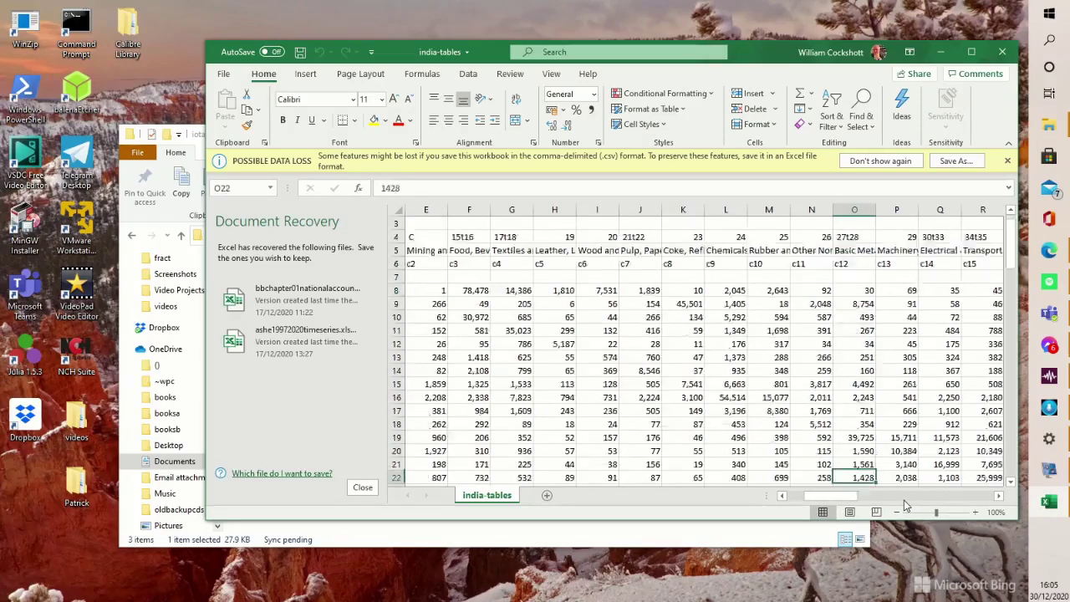
key("Down")
key("Down")
key("Down")
key("Down")
key("Down")
key("Down")
key("Down")
key("Down")
key("Down")
key("Down")
key("Down")
key("Down")
key("Down")
key("Down")
key("Down")
key("Down")
key("Down")
key("Down")
key("Down")
key("Down")
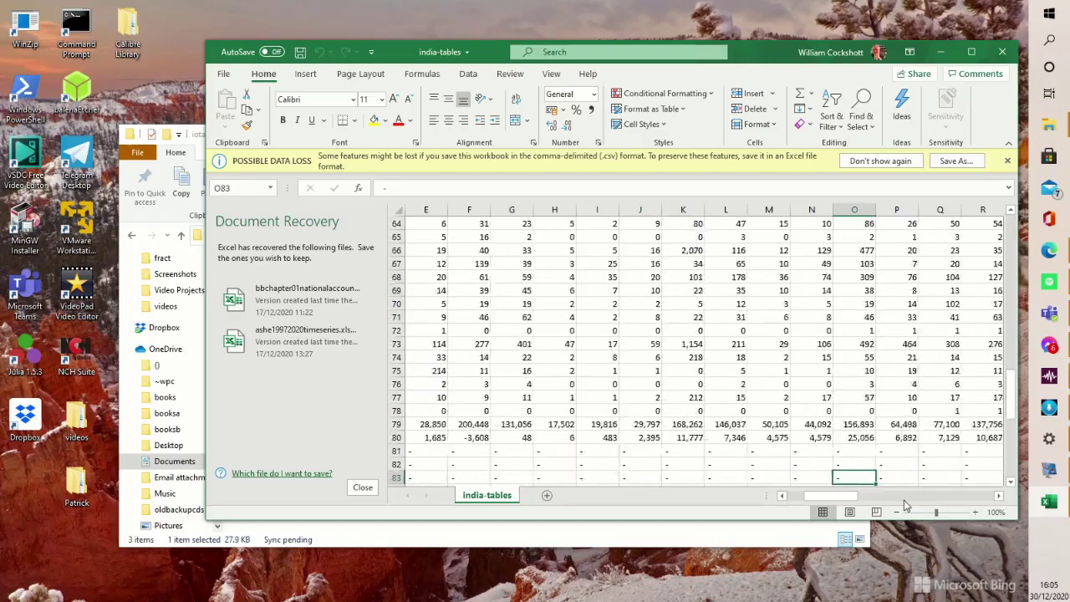
Select the Basic Metals total in row 79 and check which row label it belongs to.
key("Up")
key("Up")
key("Up")
key("Up")
key("Up")
key("Up")
key("Up")
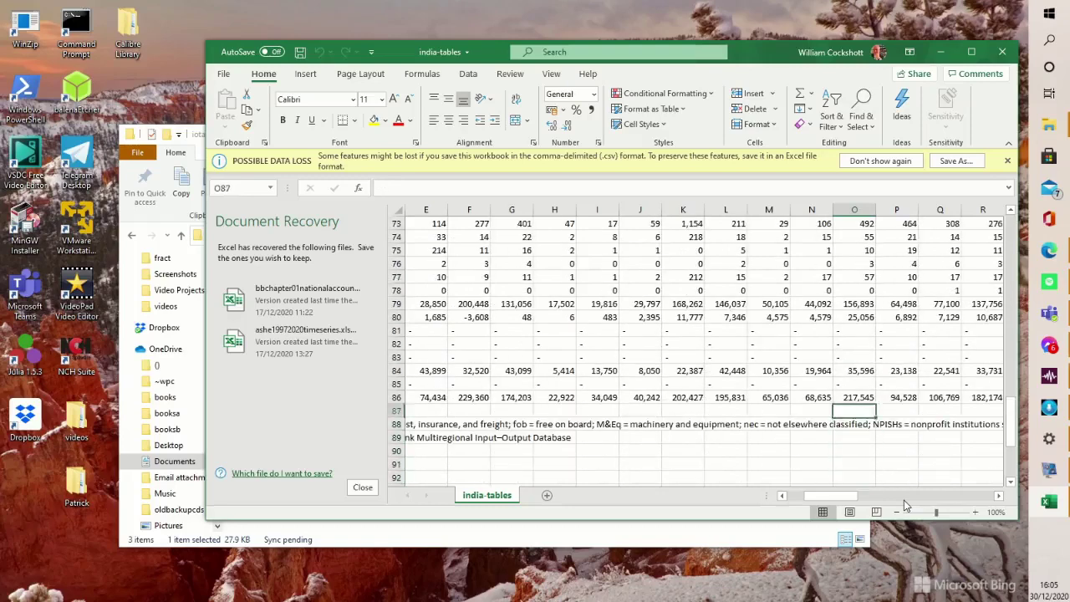
key("Up")
key("Up")
key("Up")
key("Up")
key("Up")
key("Up")
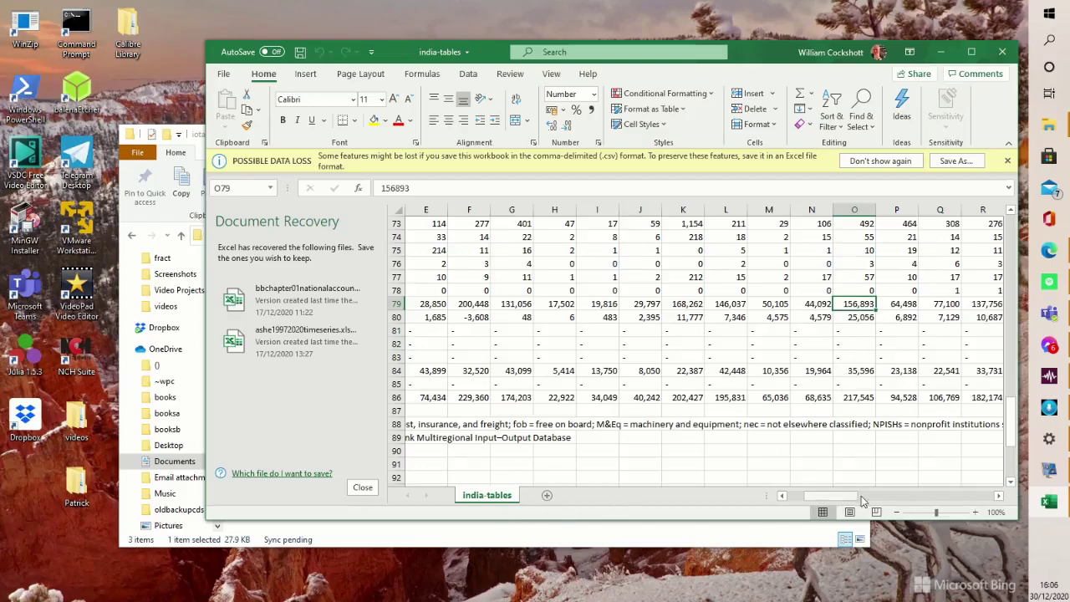
left_click_drag(830, 497, 793, 505)
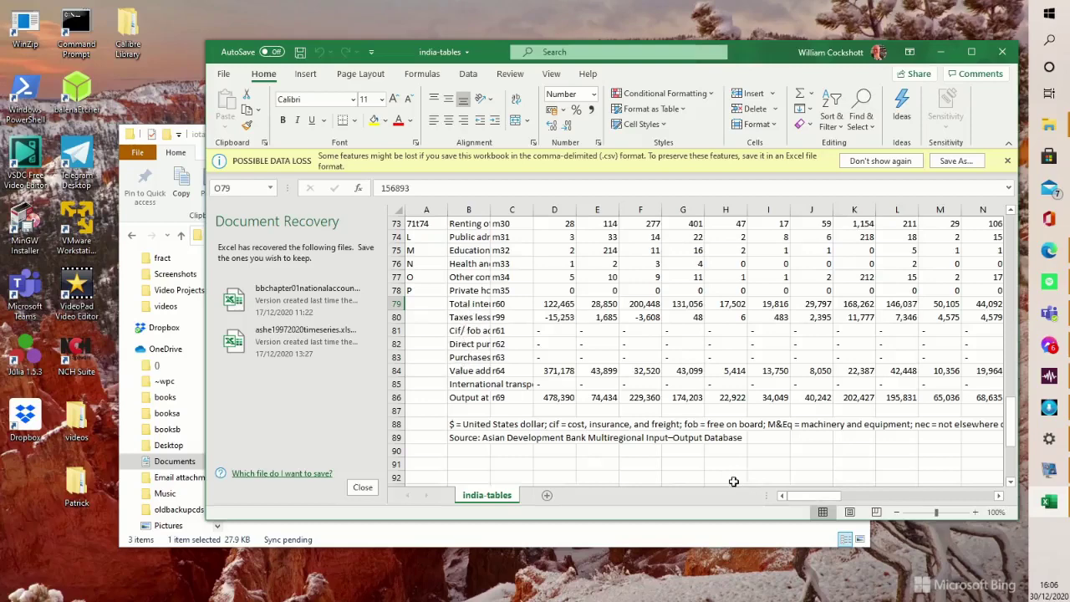
left_click_drag(803, 502, 816, 500)
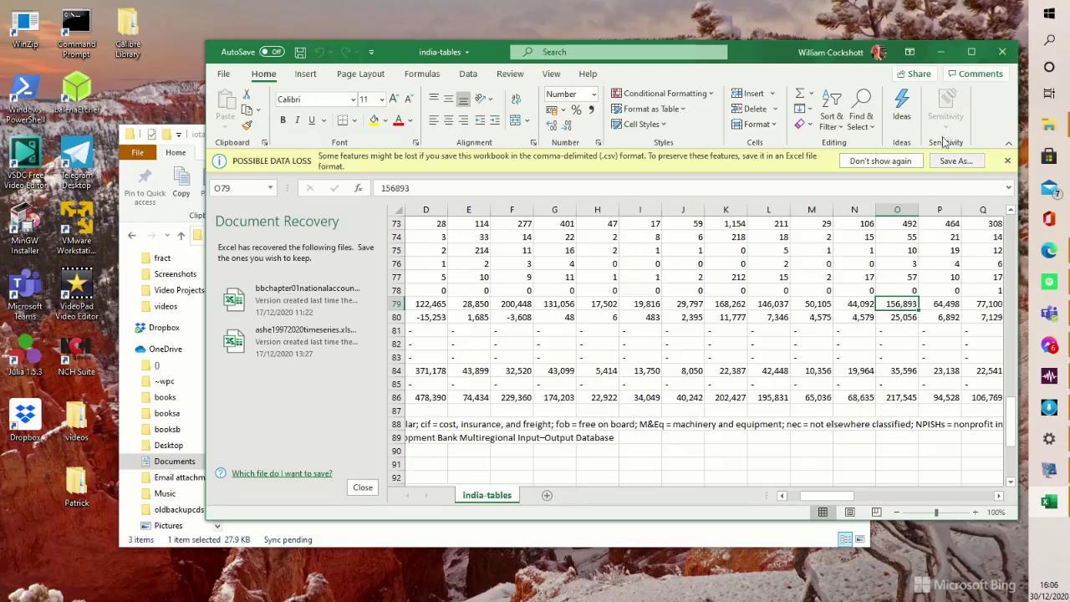
Minimise the India workbook, open the usa2019 file from the iotables folder, and select its Primary metals column heading.
left_click(941, 53)
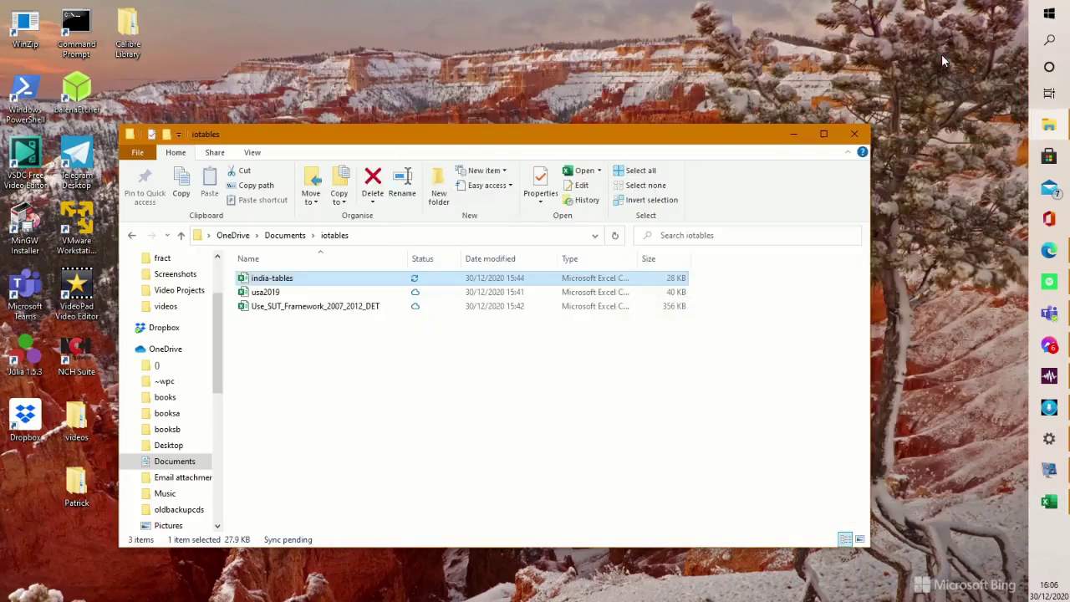
double_click(277, 294)
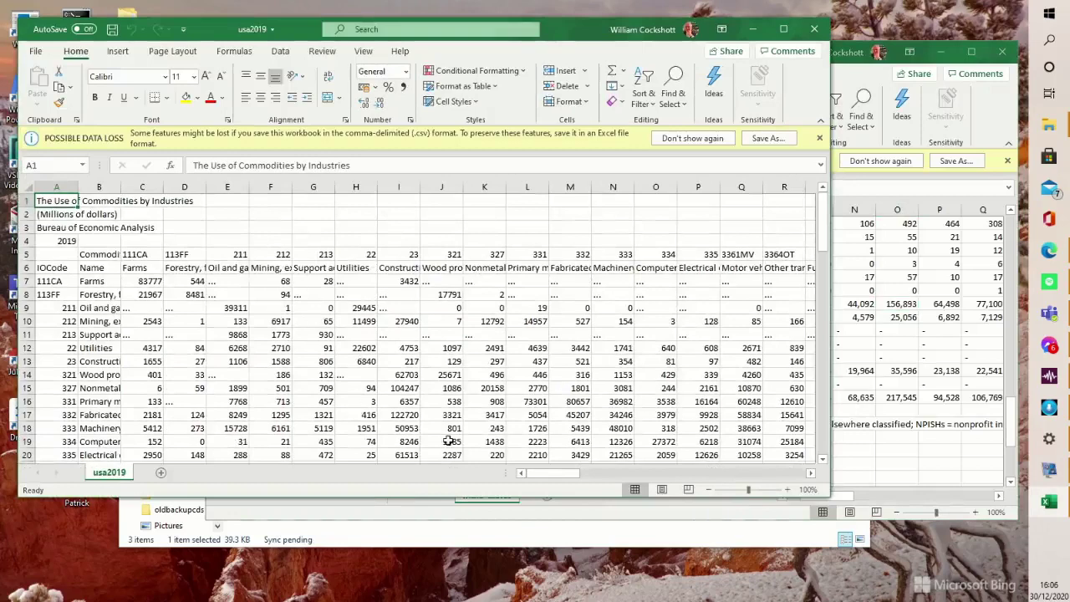
left_click(527, 267)
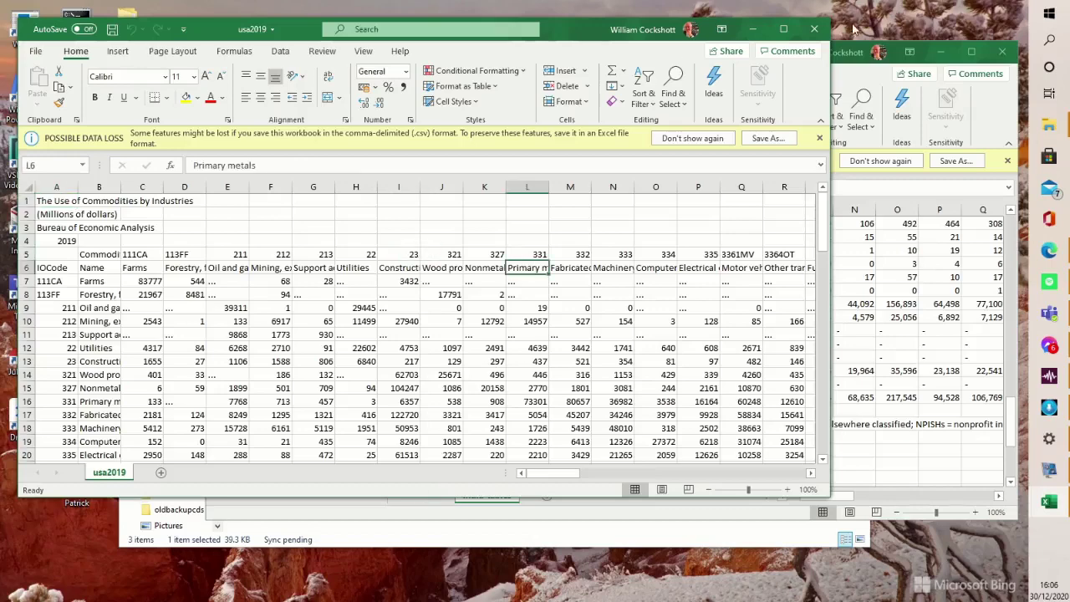
Minimise both Excel workbooks and switch to the usvsindia Google Sheet in the Edge browser.
left_click(754, 30)
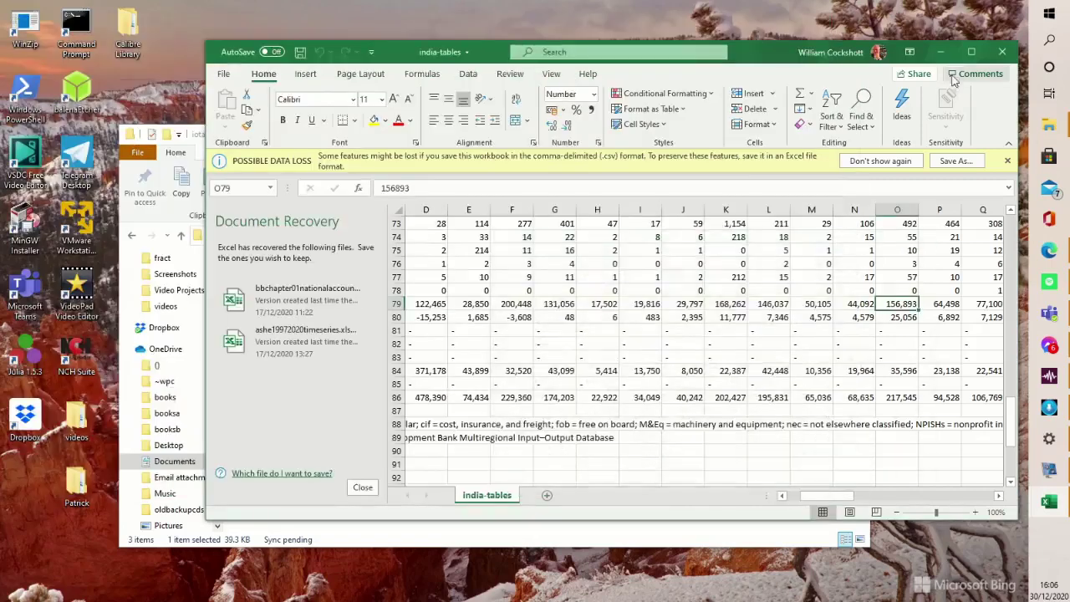
left_click(940, 52)
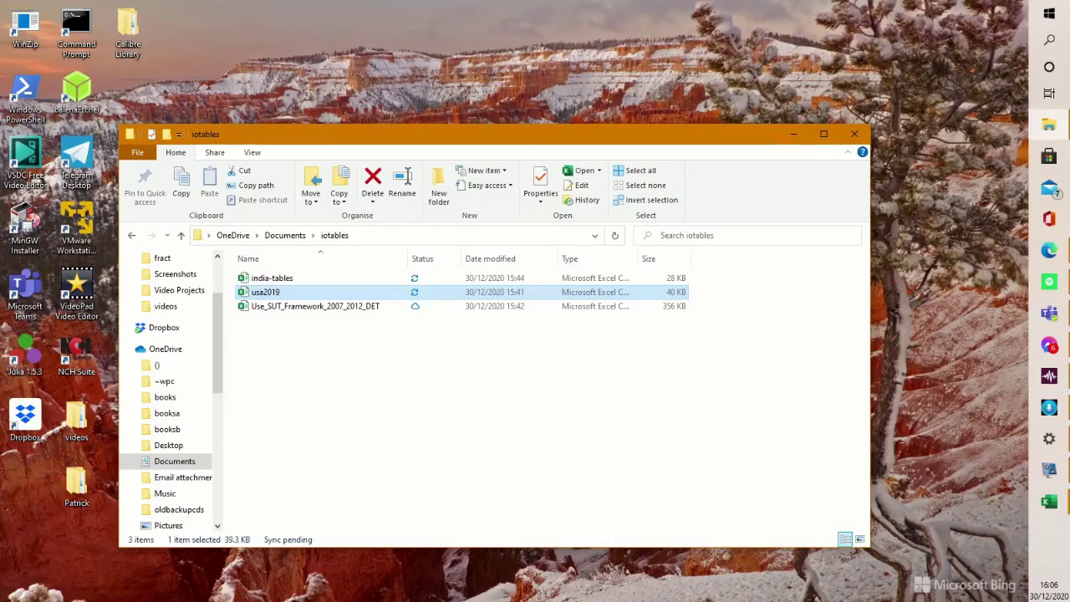
left_click(1046, 252)
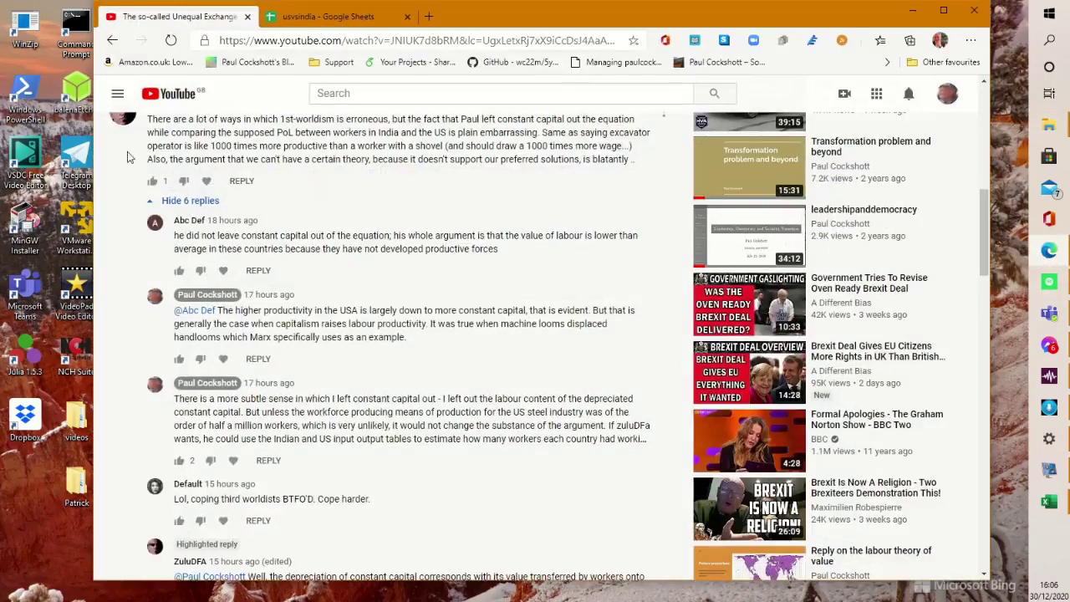
left_click(321, 18)
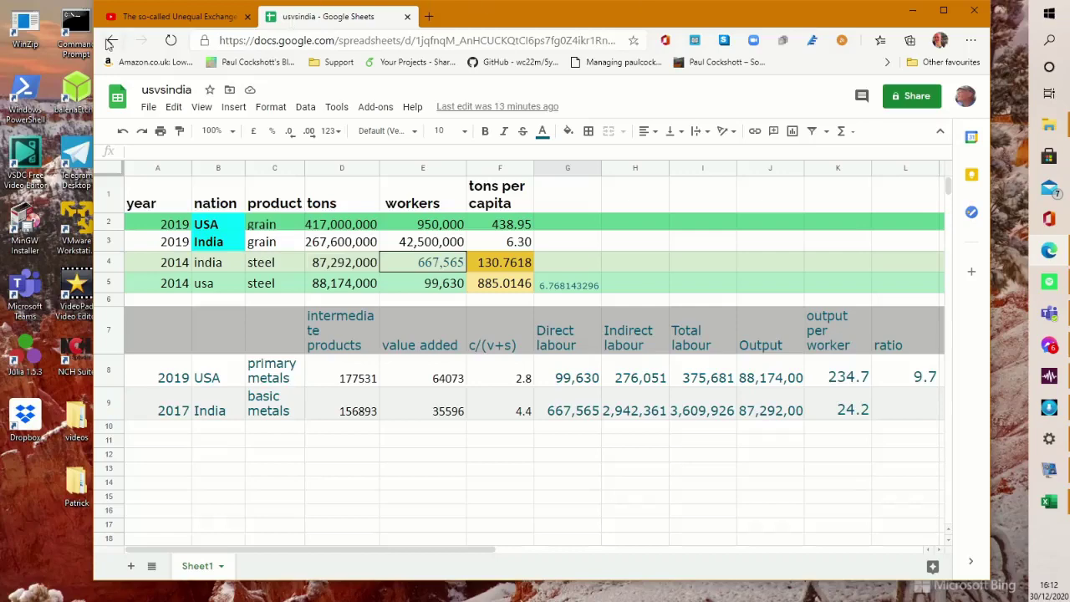
Return to the YouTube video's comments and read the highlighted reply about depreciation of constant capital.
left_click(170, 16)
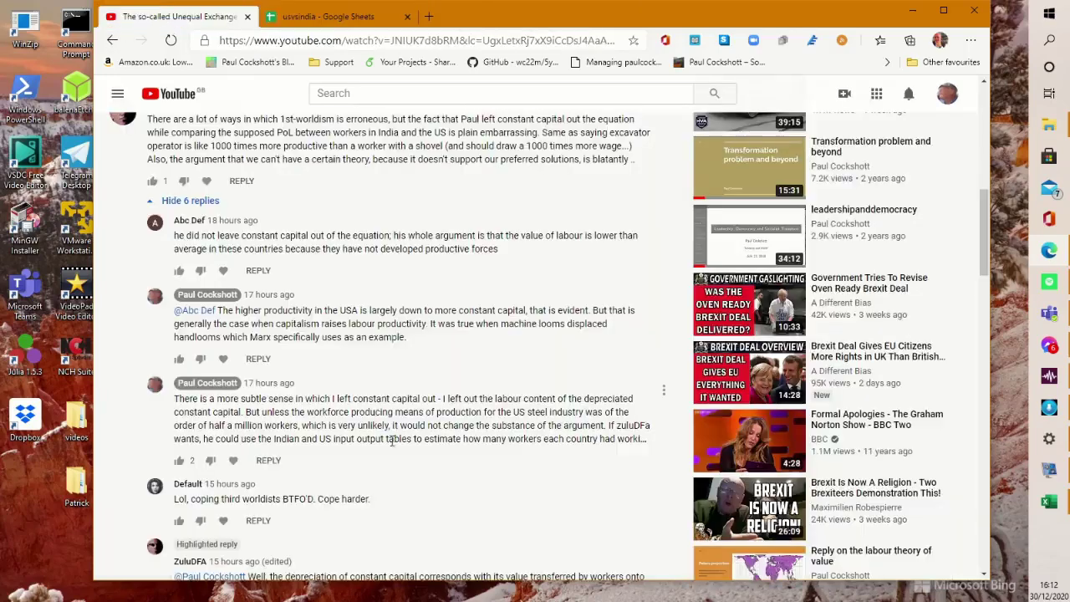
scroll(446, 443, "down", 3)
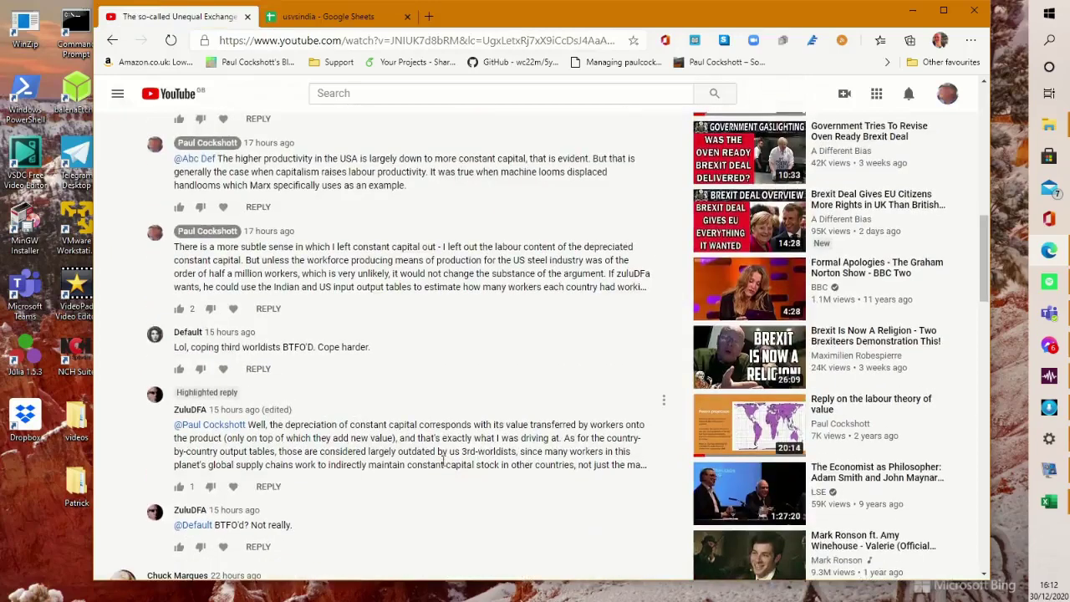